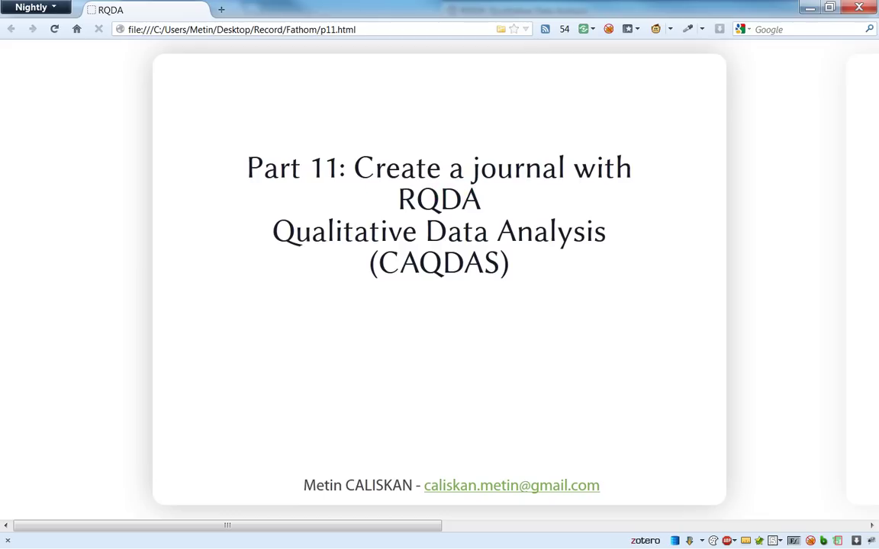
Bring the RQDA window to the front and move it toward the left of the screen.
key("alt+Tab")
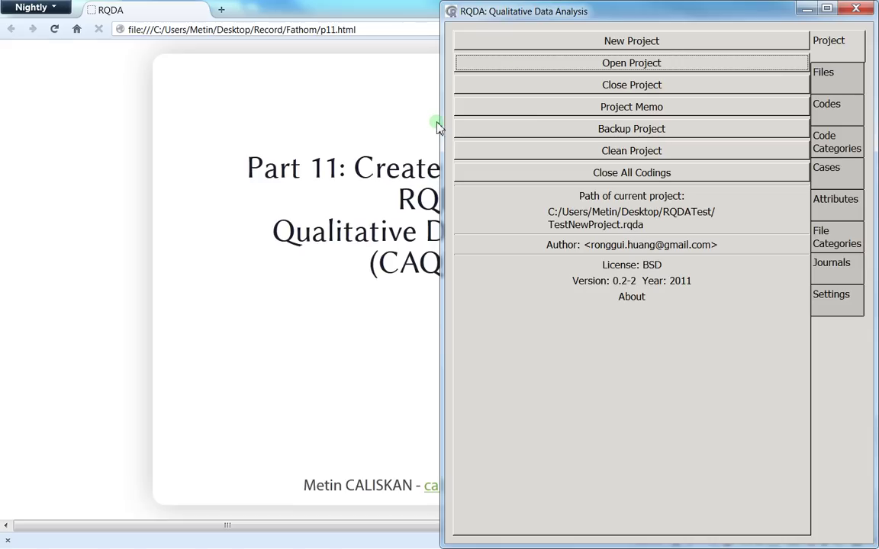
left_click_drag(526, 13, 176, 14)
Open the Journals list and start a new journal reading "I've imported all files".
left_click(501, 265)
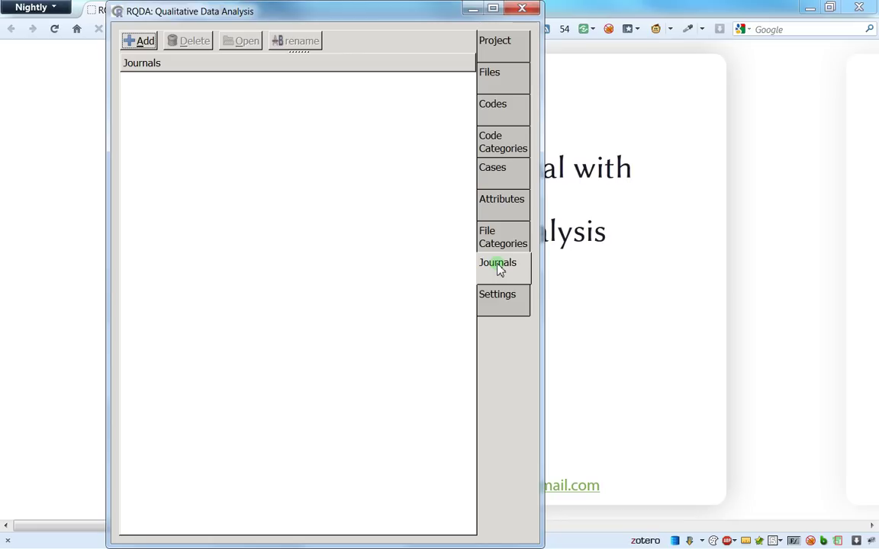
left_click_drag(218, 12, 119, 8)
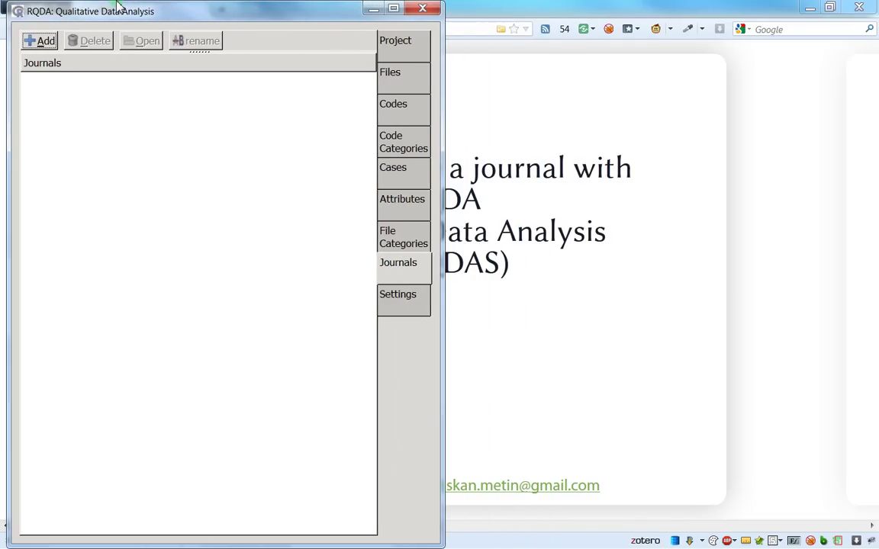
left_click(46, 41)
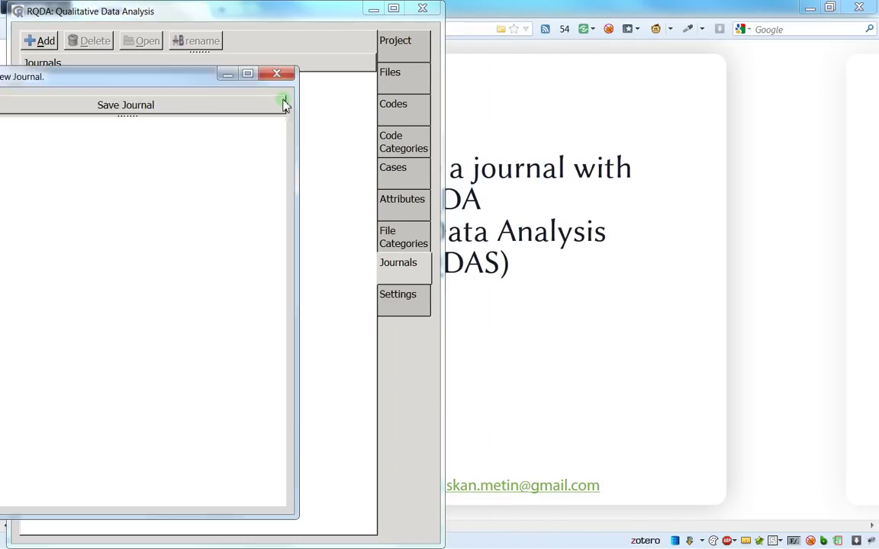
left_click_drag(322, 120, 632, 117)
left_click(588, 231)
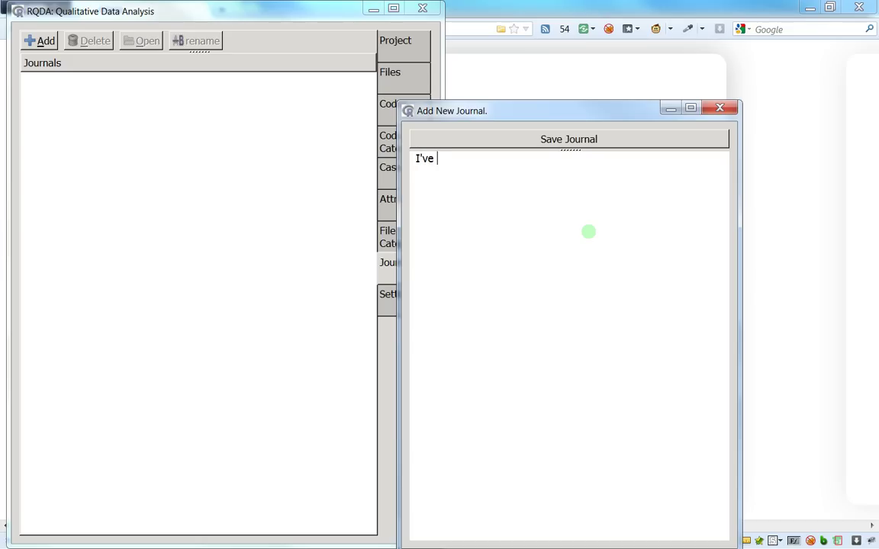
type("imported all files")
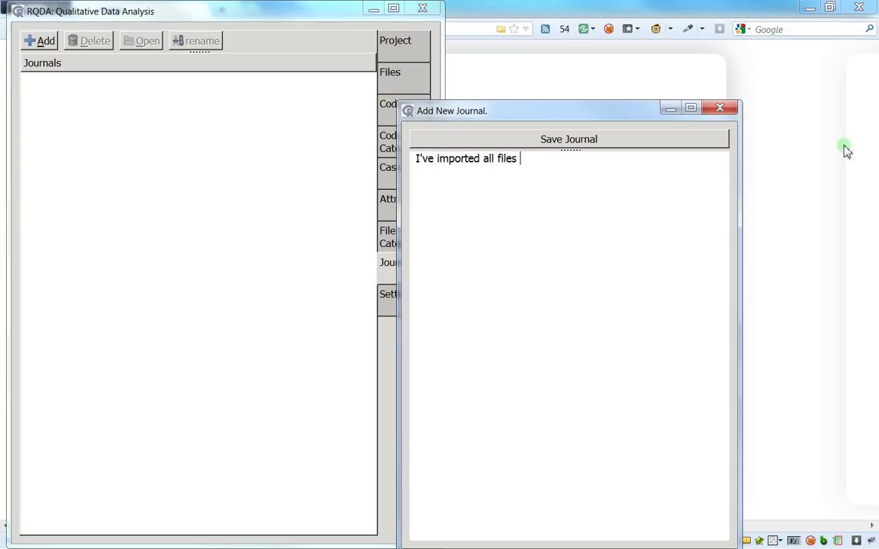
left_click(581, 143)
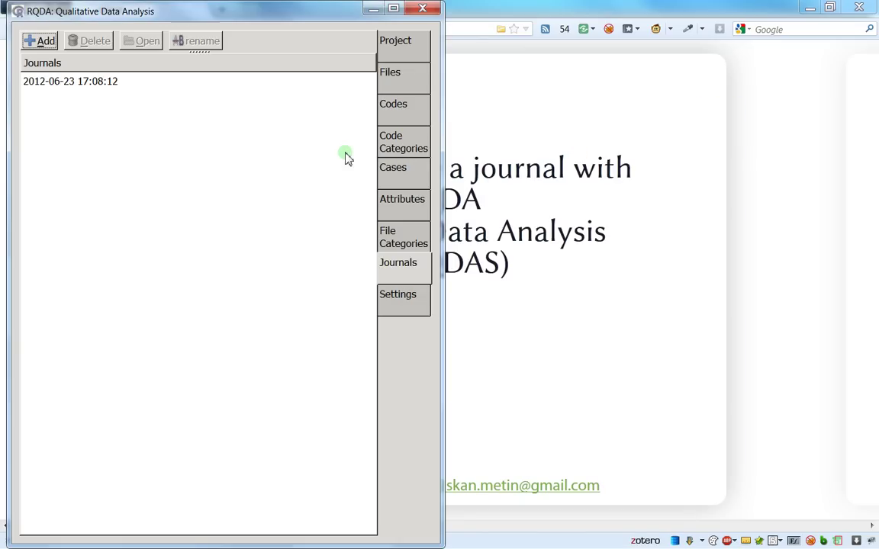
left_click(59, 84)
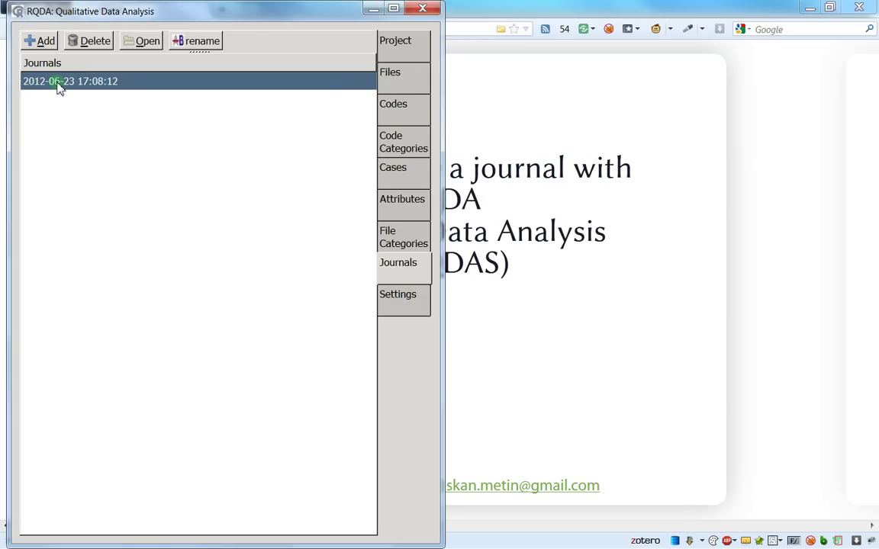
double_click(59, 84)
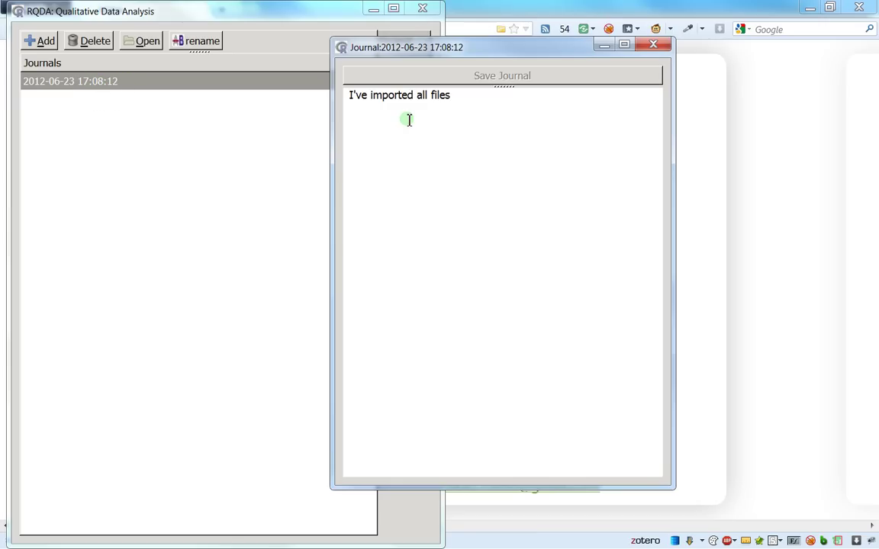
left_click(652, 46)
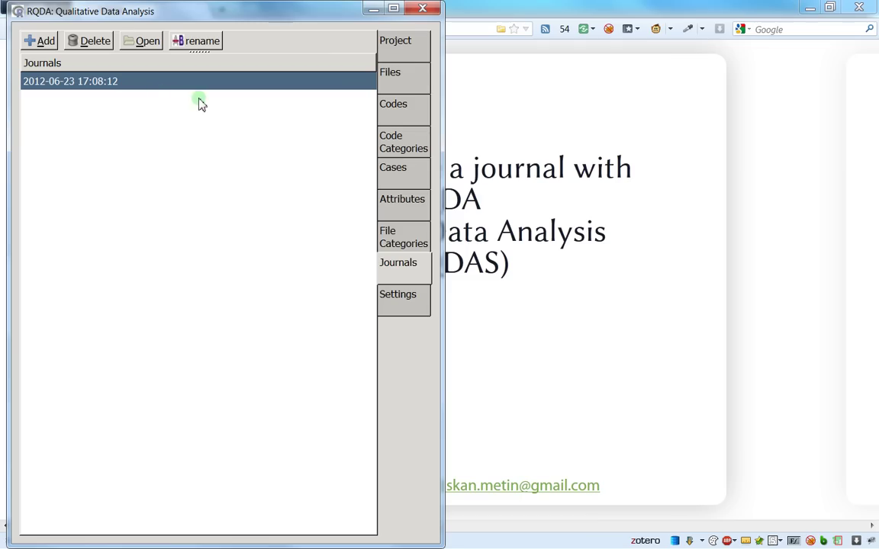
left_click(197, 41)
left_click(397, 233)
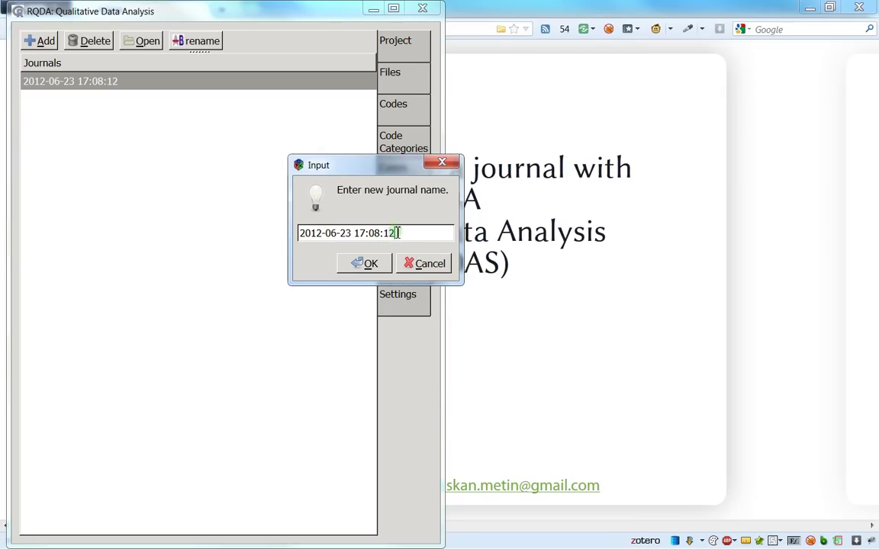
left_click(441, 162)
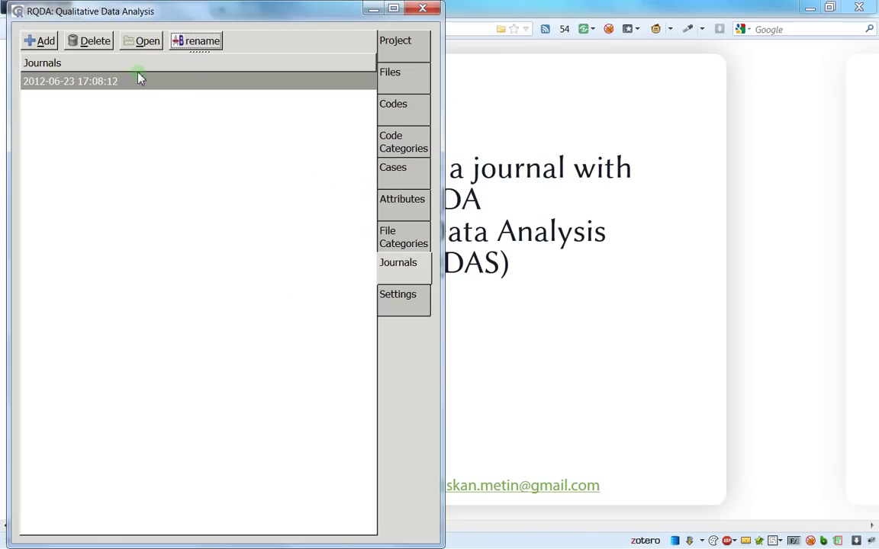
left_click(144, 43)
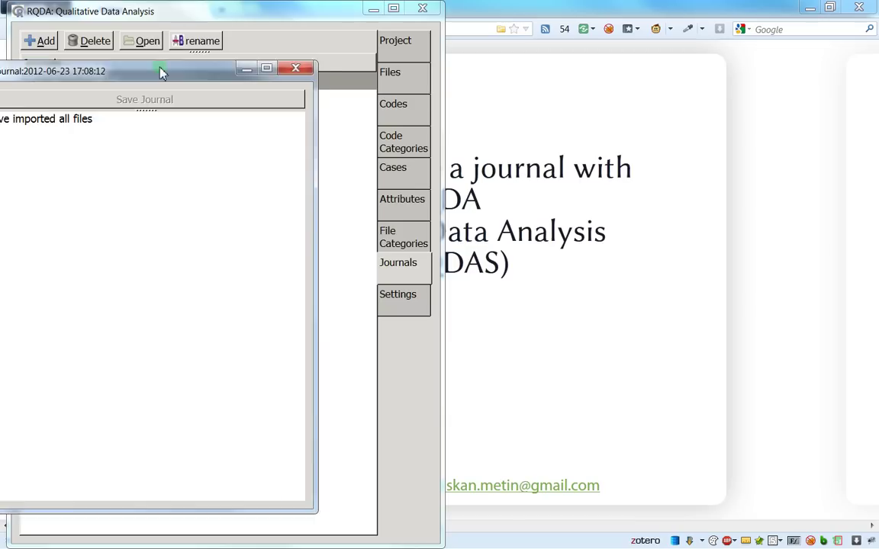
left_click_drag(162, 69, 457, 186)
left_click(492, 190)
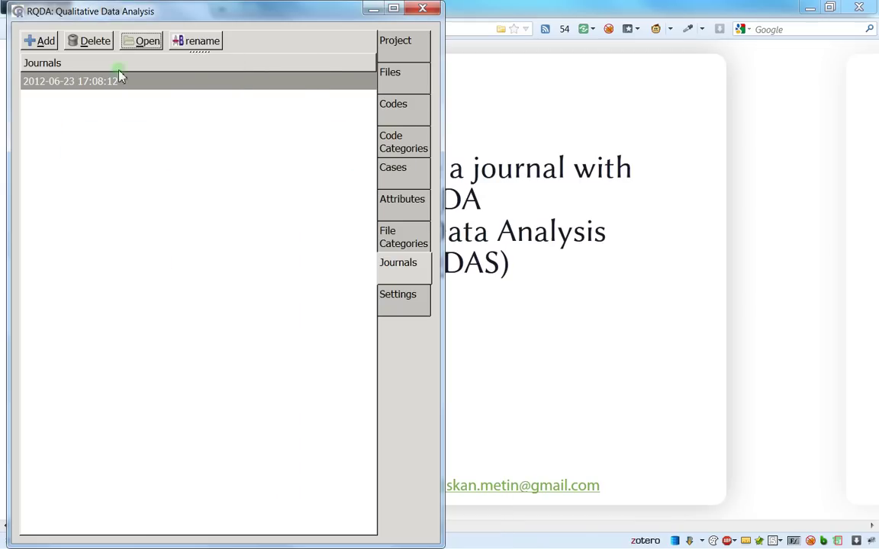
left_click(63, 90)
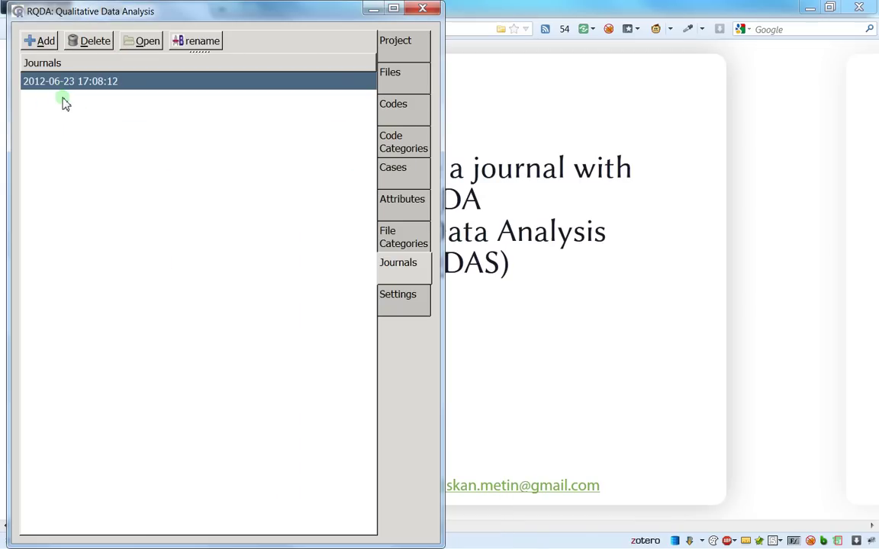
left_click(46, 43)
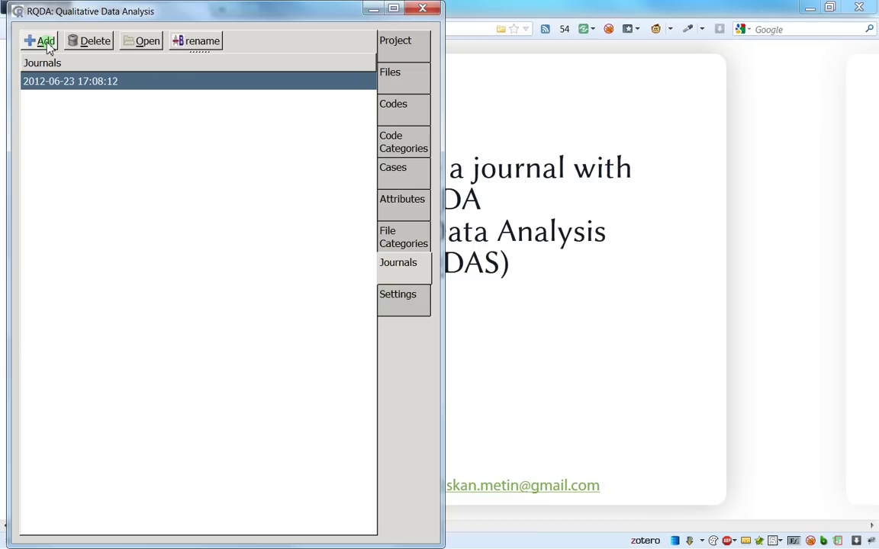
Save journals "I've done all codings" and "I've put all codes in codes categories".
left_click_drag(348, 169, 422, 141)
left_click(469, 254)
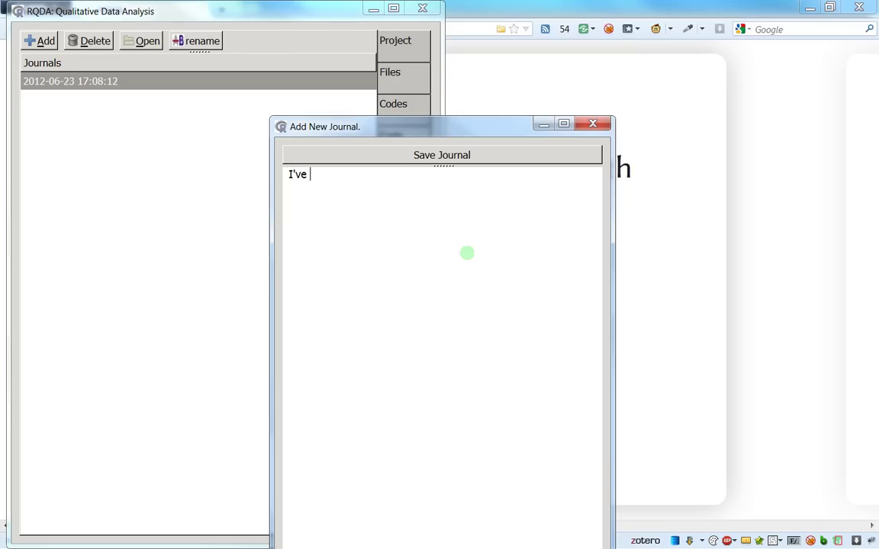
type("I've done all codings")
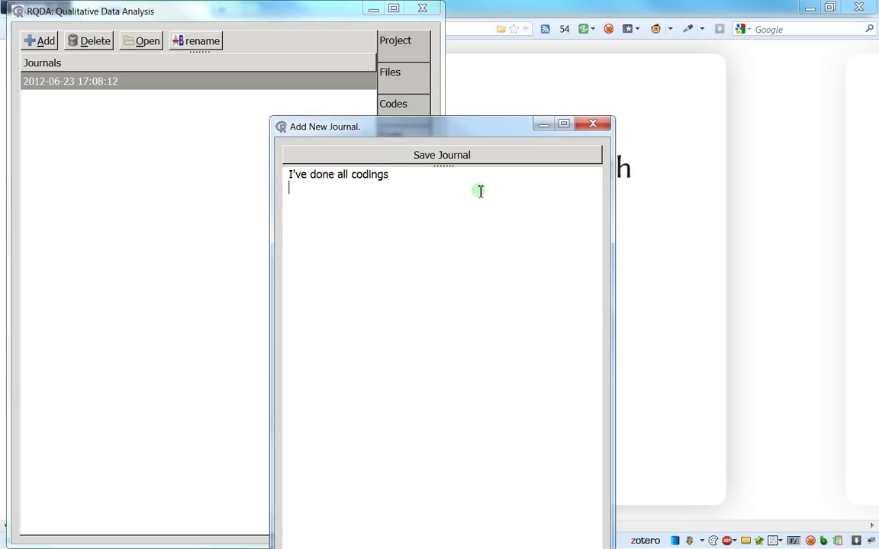
left_click(431, 157)
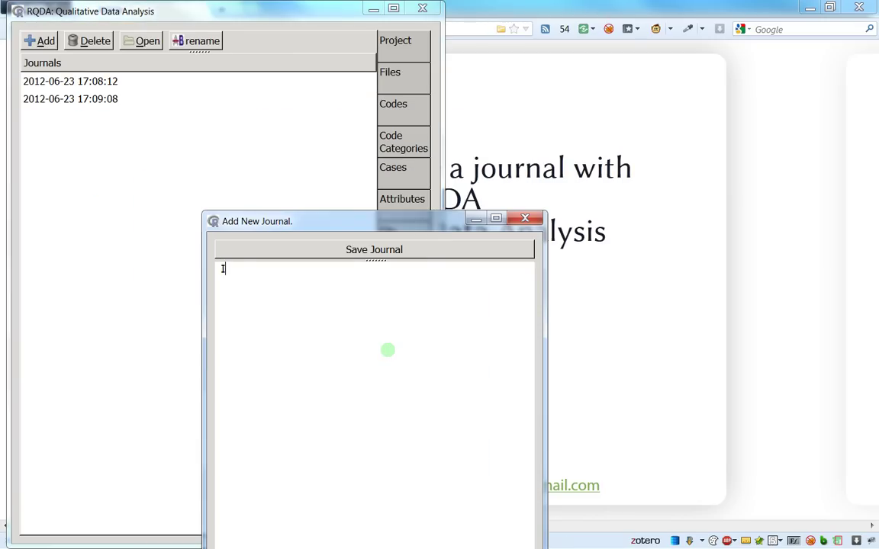
type("put all codes in codes ca")
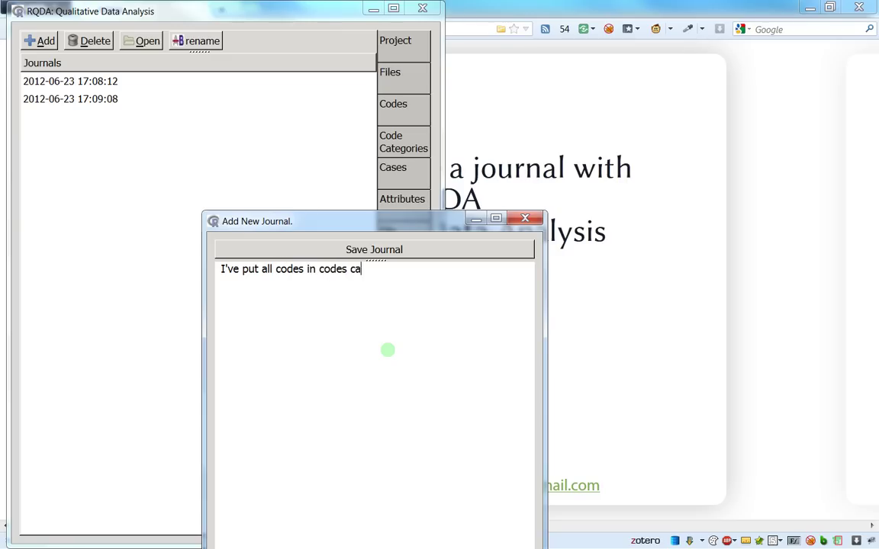
type("tegories")
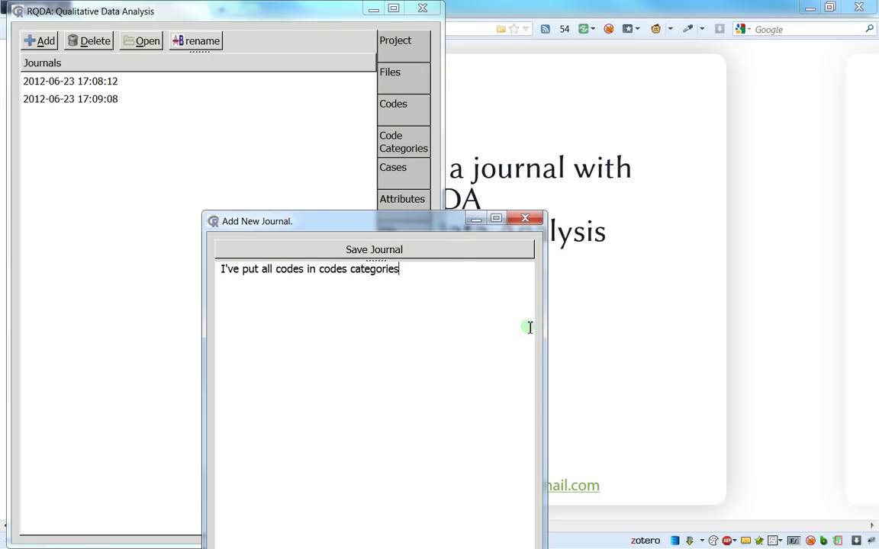
left_click(443, 252)
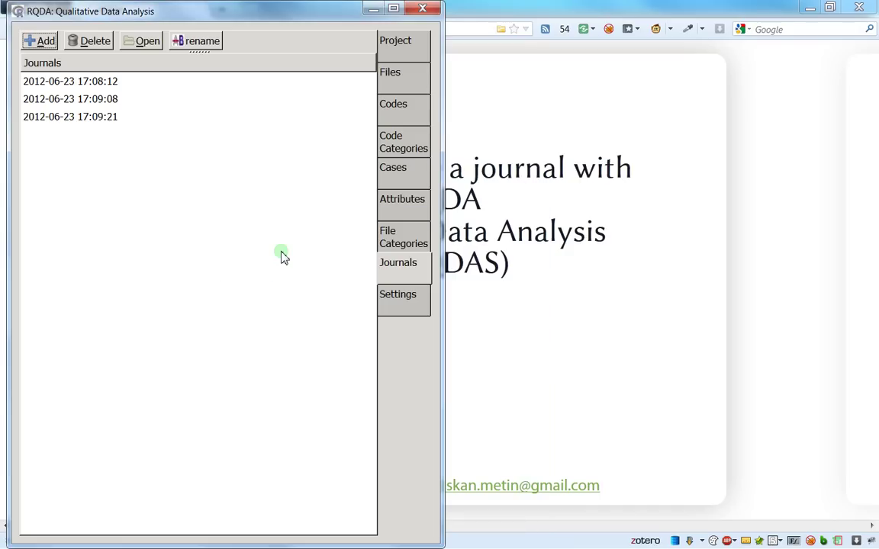
left_click(90, 117)
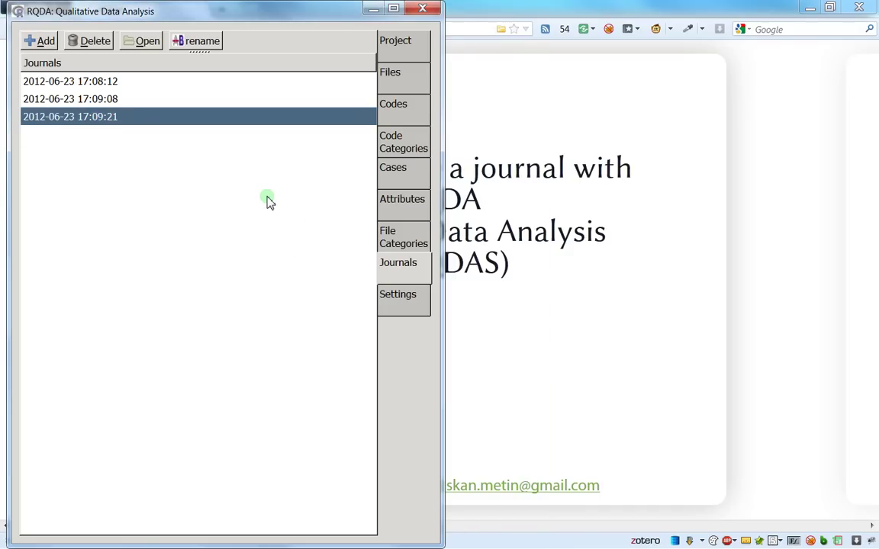
left_click(143, 99)
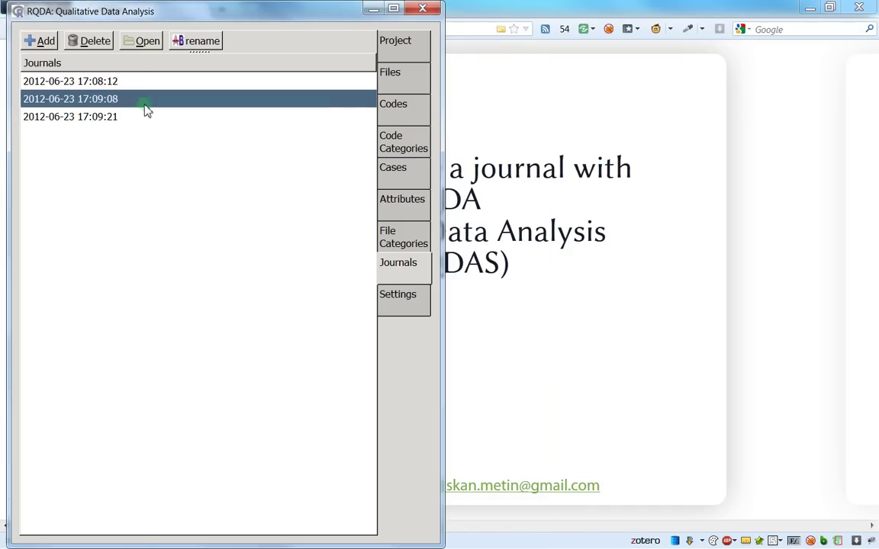
left_click(143, 84)
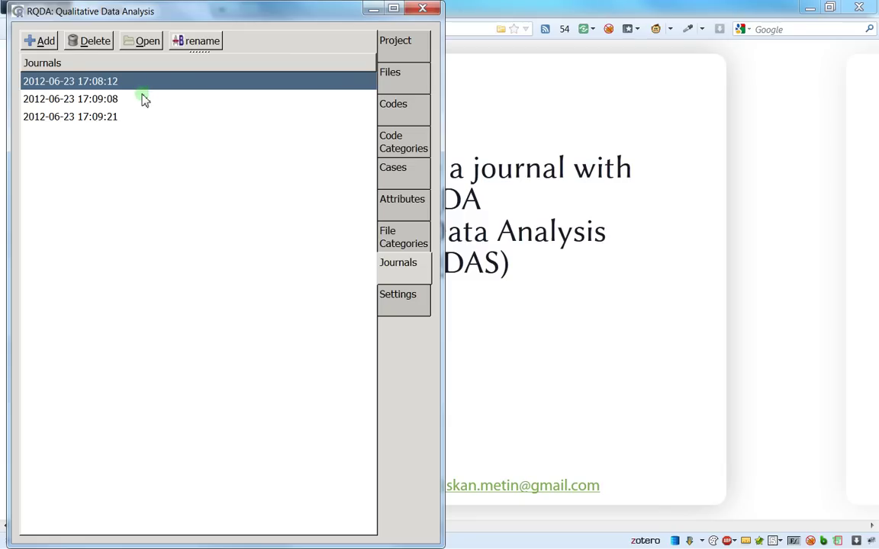
left_click(143, 95)
left_click(140, 89)
left_click(141, 99)
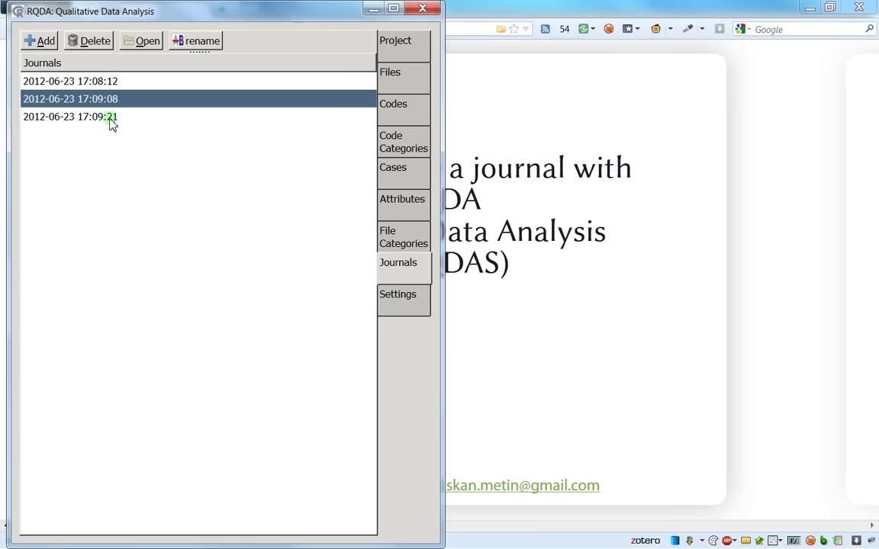
left_click(112, 122)
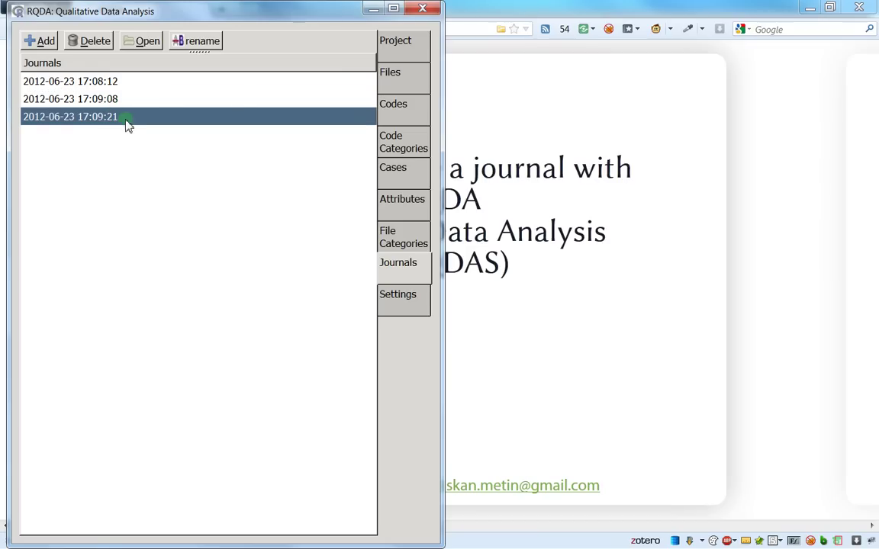
left_click(70, 79)
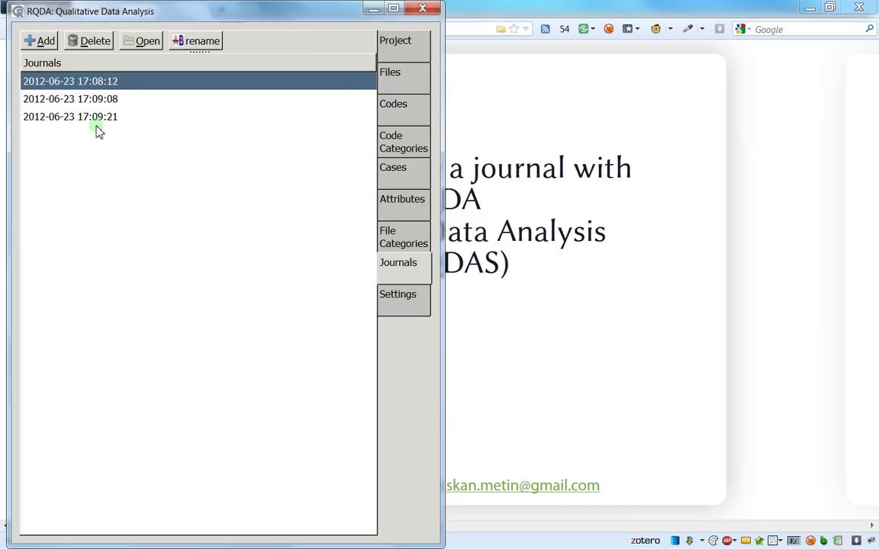
Sort the journal list by date descending: 17:09:21, then 17:09:08, then 17:08:12.
left_click(97, 121)
left_click(92, 64)
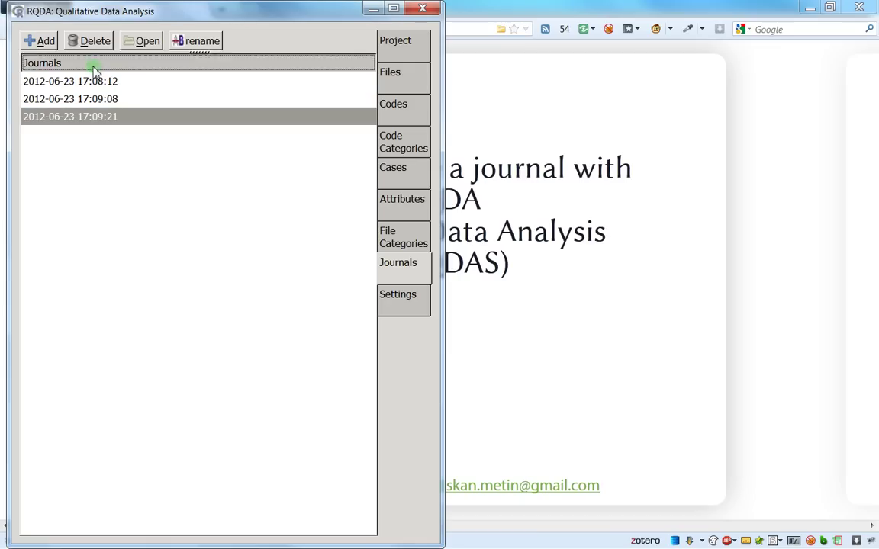
left_click(72, 65)
left_click(97, 65)
left_click(111, 65)
left_click(108, 66)
left_click(118, 66)
left_click(130, 66)
left_click(130, 66)
left_click(131, 67)
left_click(131, 66)
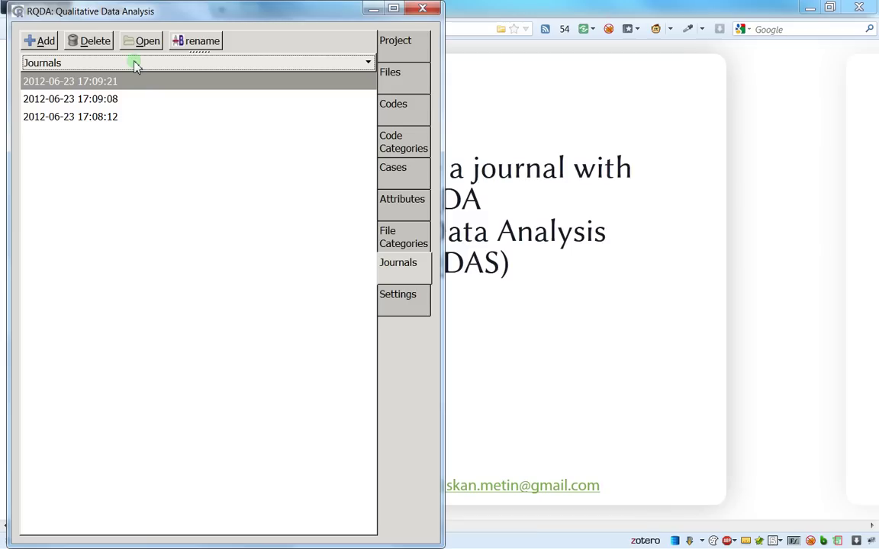
left_click(135, 67)
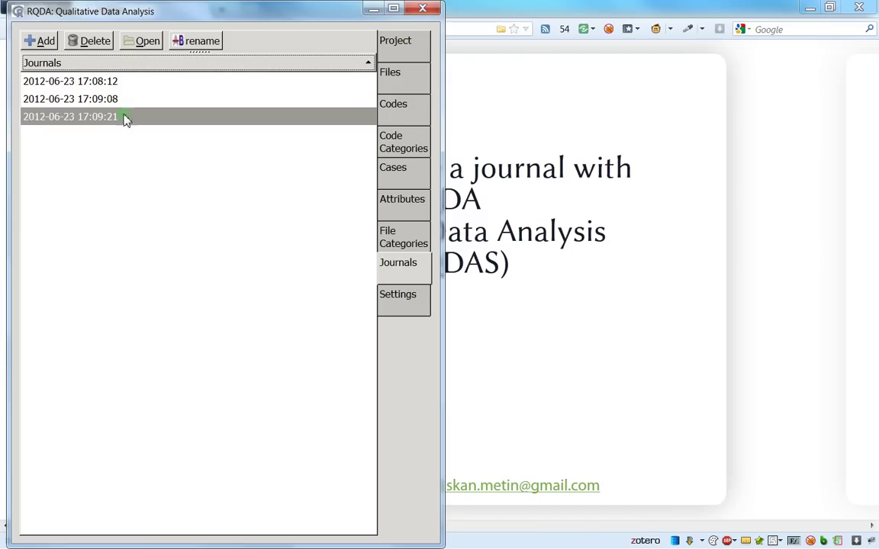
left_click(131, 65)
left_click(179, 67)
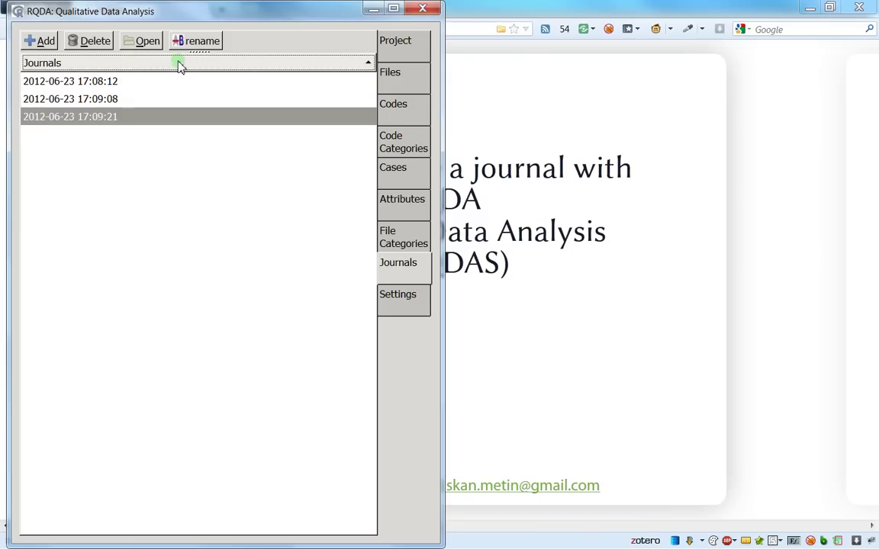
left_click(179, 67)
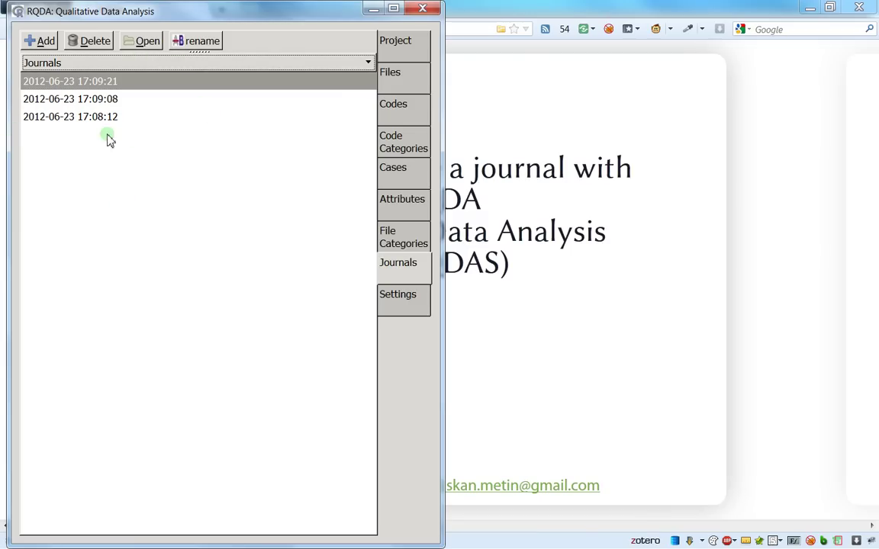
left_click(85, 64)
left_click(104, 64)
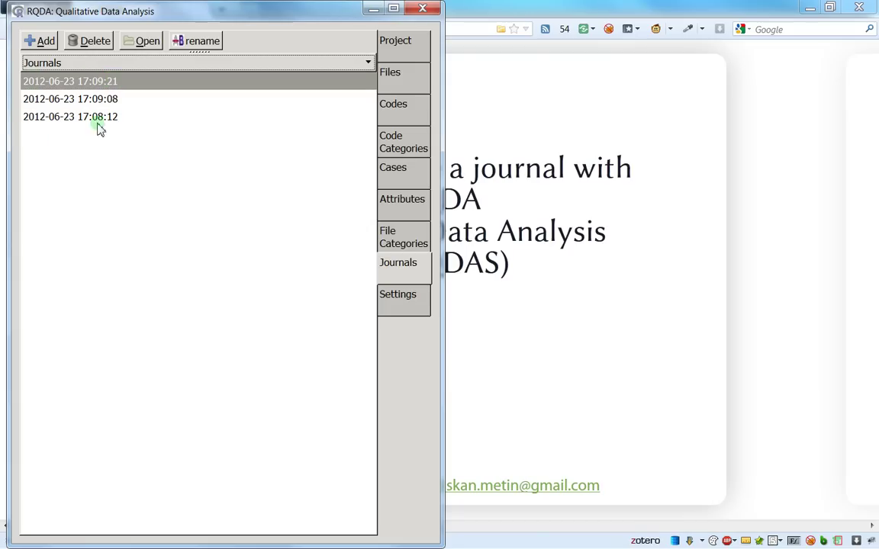
left_click(113, 65)
left_click(115, 67)
left_click(114, 83)
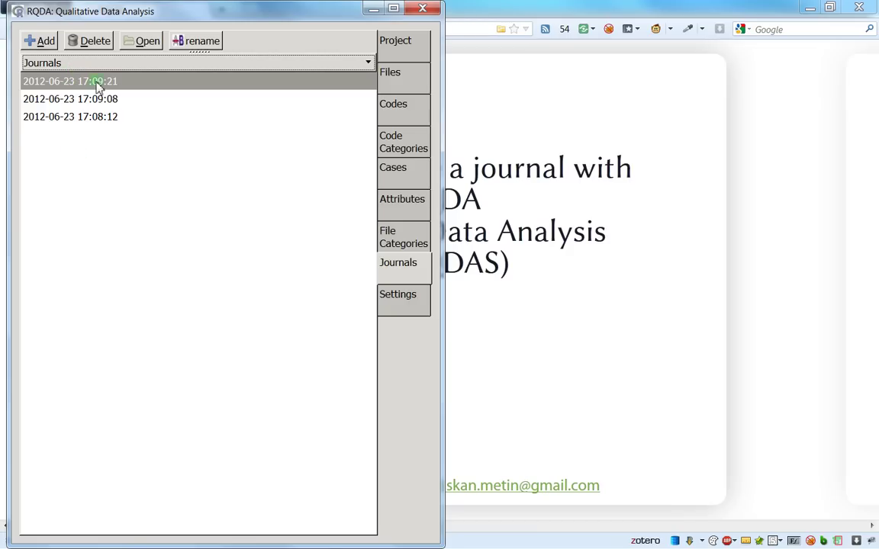
Add and save a journal noting "I've finished the project", timestamped 17:10:28.
left_click(44, 40)
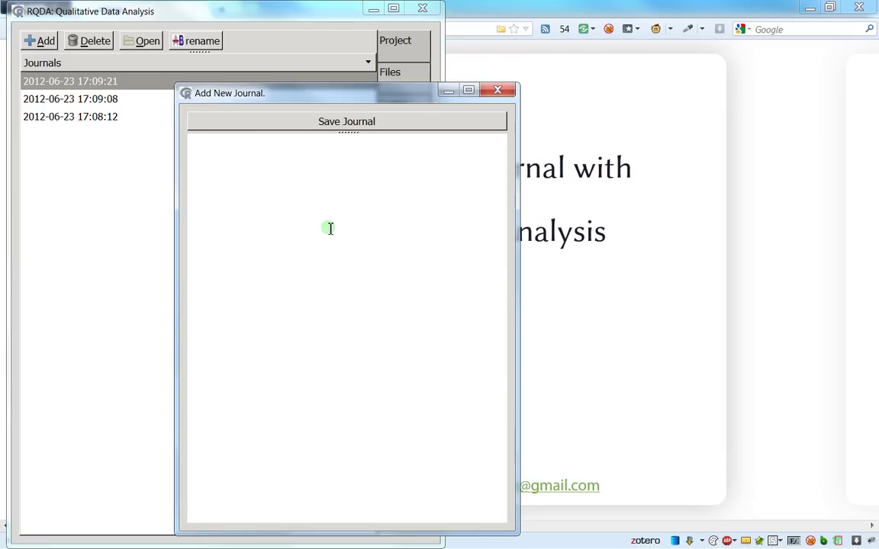
type("I've finished the project")
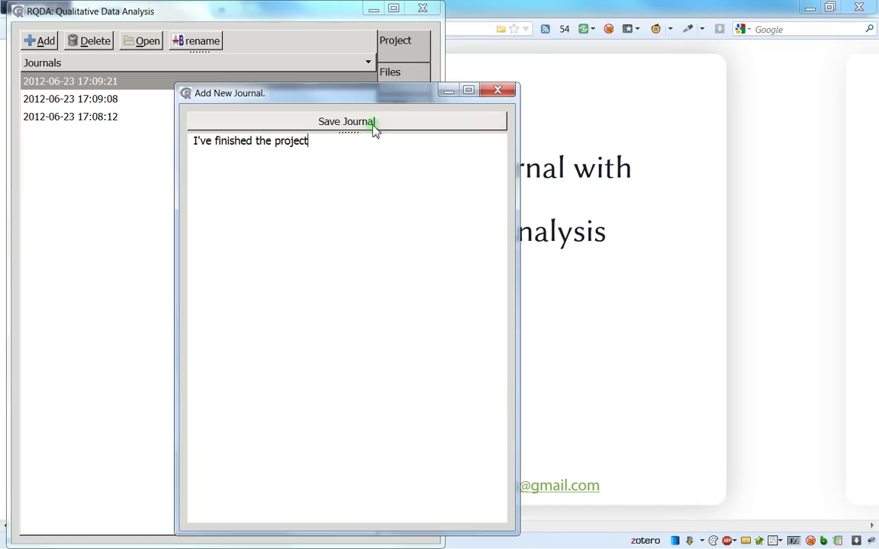
left_click(372, 124)
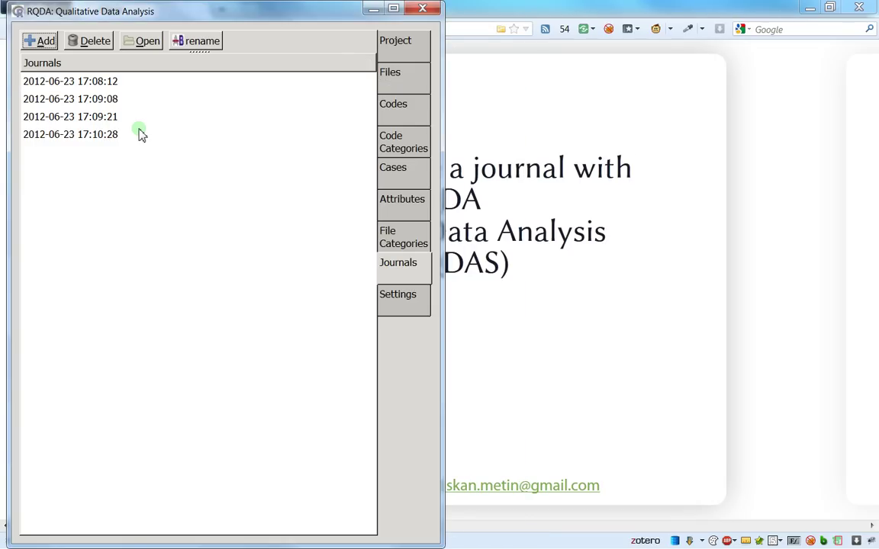
left_click(402, 43)
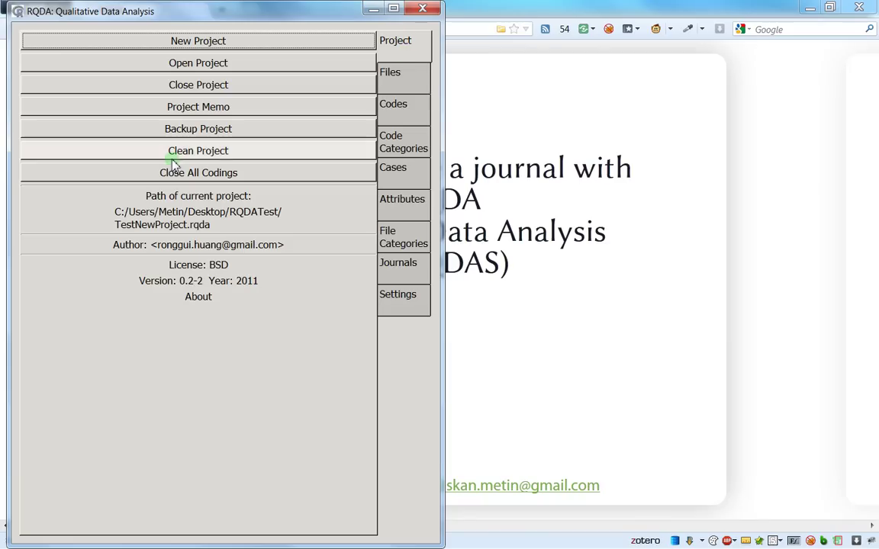
left_click(407, 83)
left_click(407, 107)
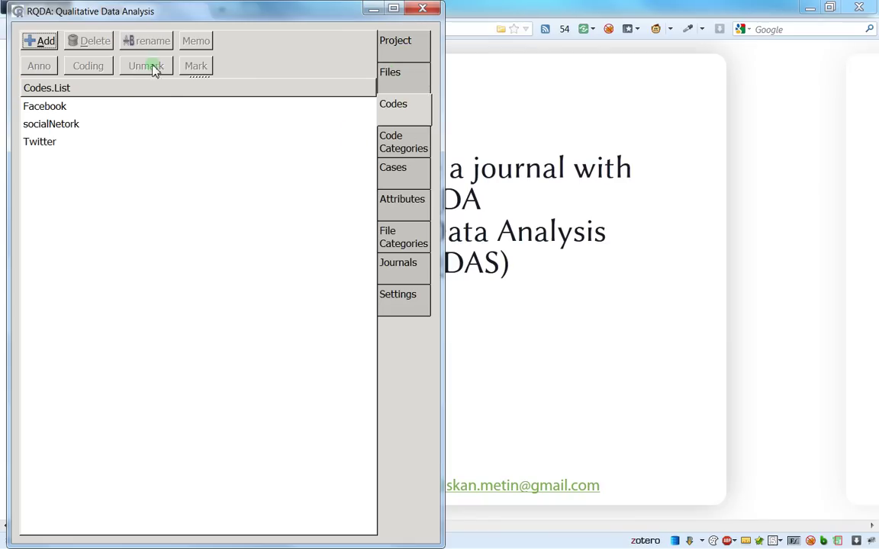
left_click(402, 146)
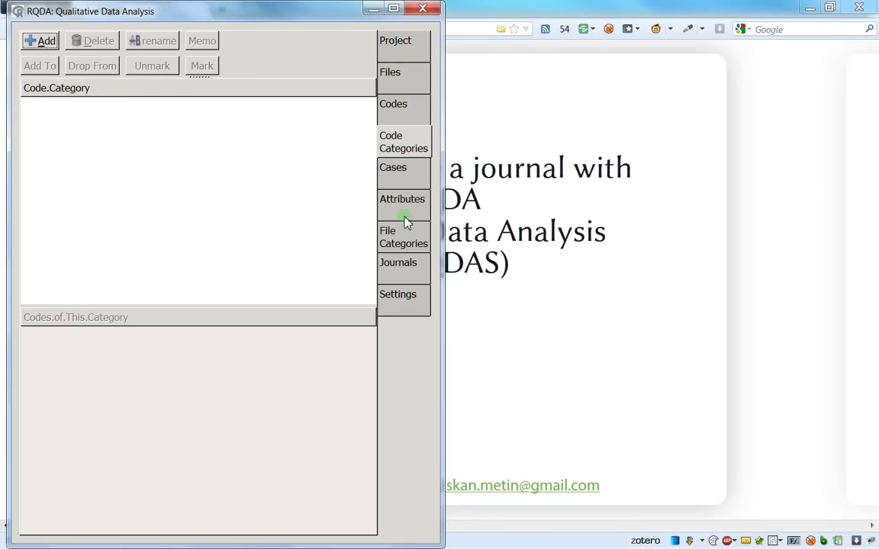
left_click(387, 269)
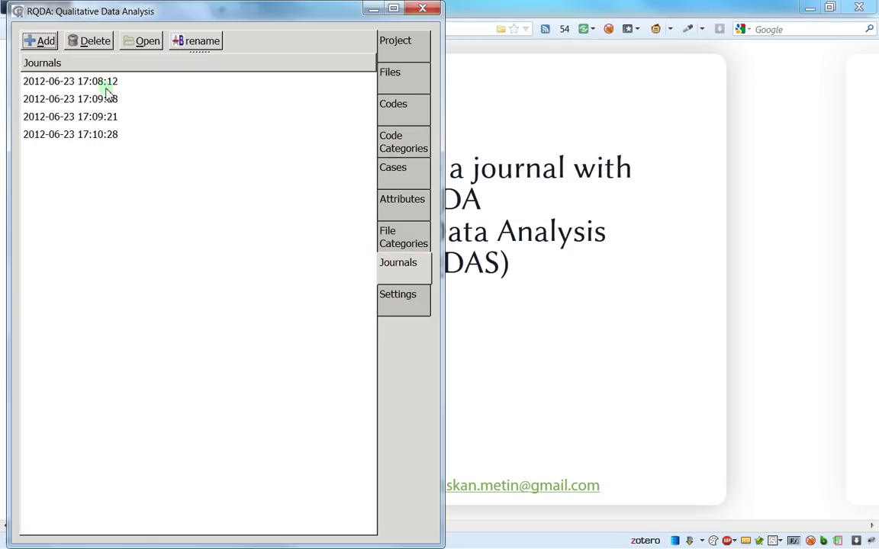